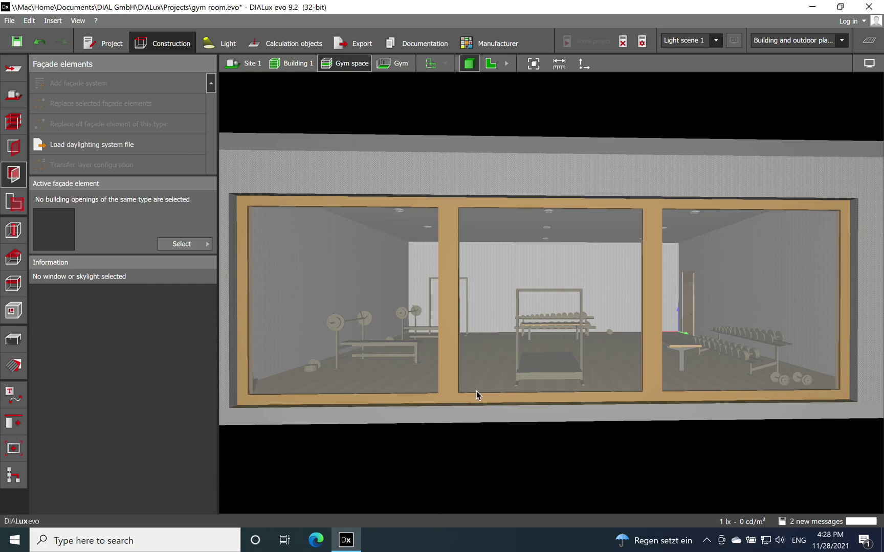
Step: Orbit around the building exterior, then switch the 3D view to the Gym room
drag(527, 404, 598, 437)
scroll(460, 286, up, 3)
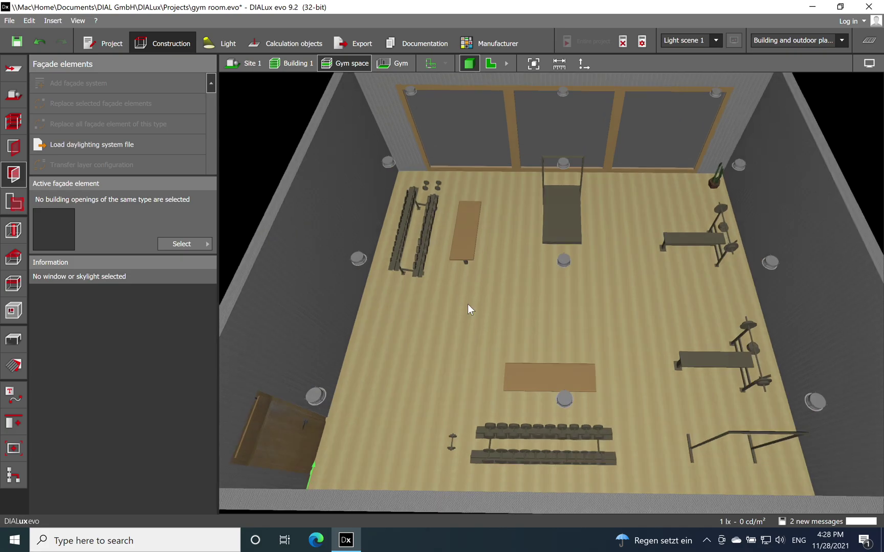
click(394, 63)
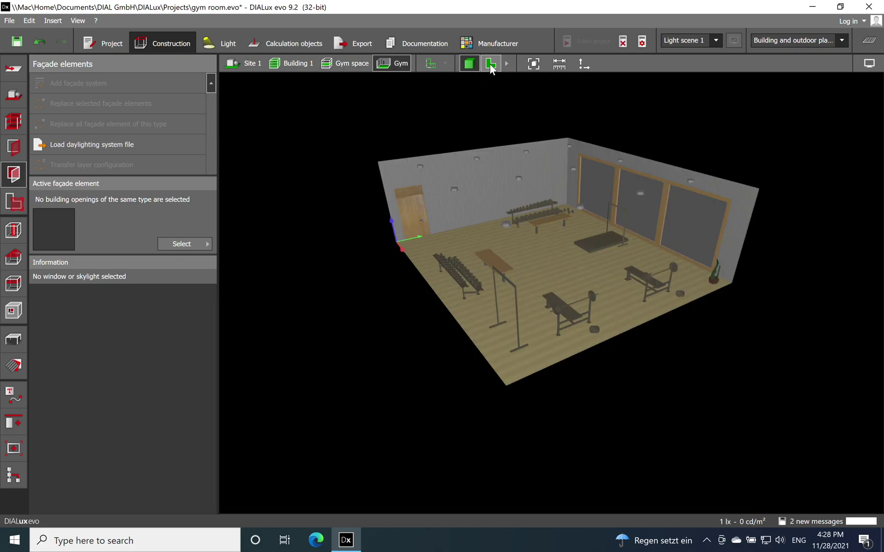
scroll(517, 179, up, 5)
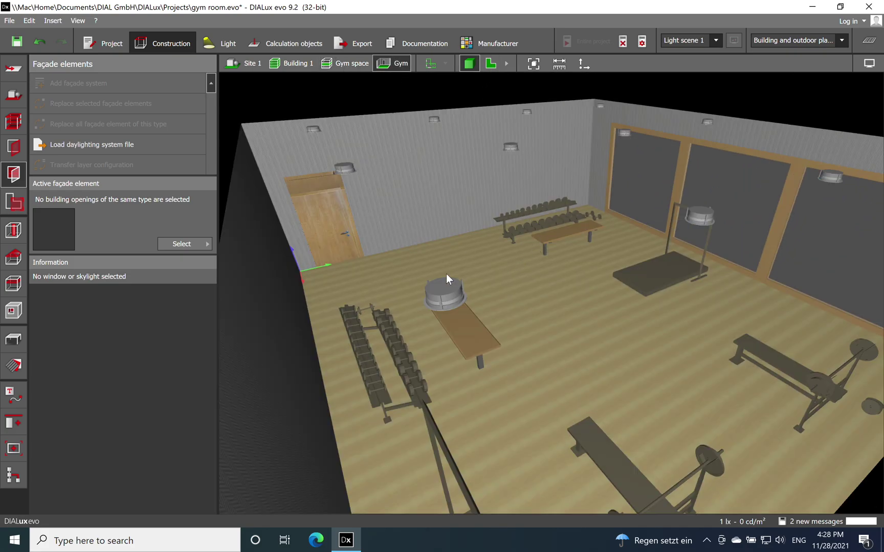
Step: Orbit and zoom through the gym interior toward the windowed wall and ceiling downlights
drag(446, 274, 558, 266)
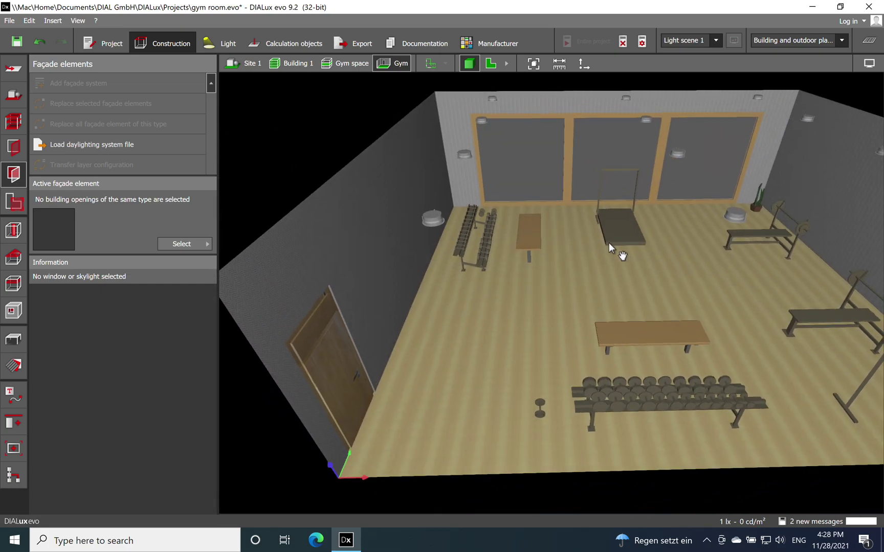
scroll(663, 265, up, 3)
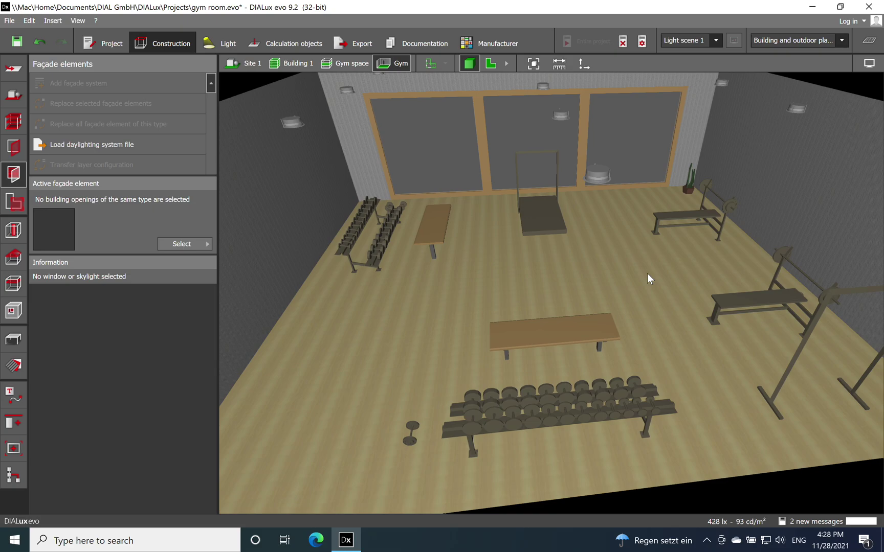
drag(648, 275, 600, 321)
scroll(605, 315, up, 2)
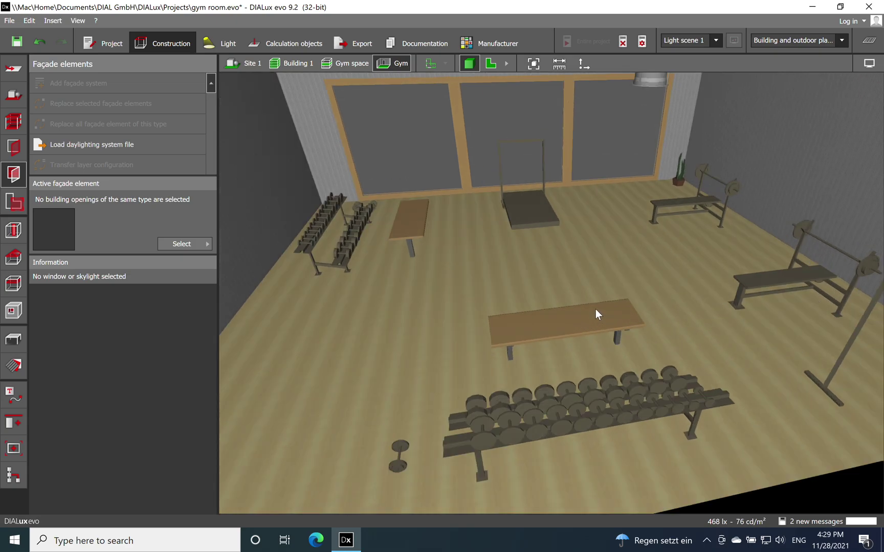
drag(500, 330, 458, 286)
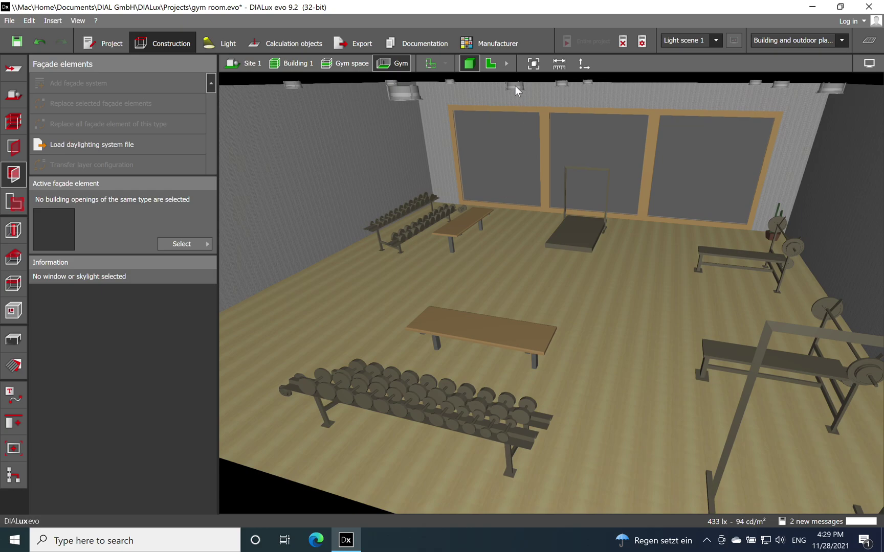
Step: Show the 2D floor plan and select the Gym space with the Spaces tools
click(495, 67)
scroll(535, 246, up, 2)
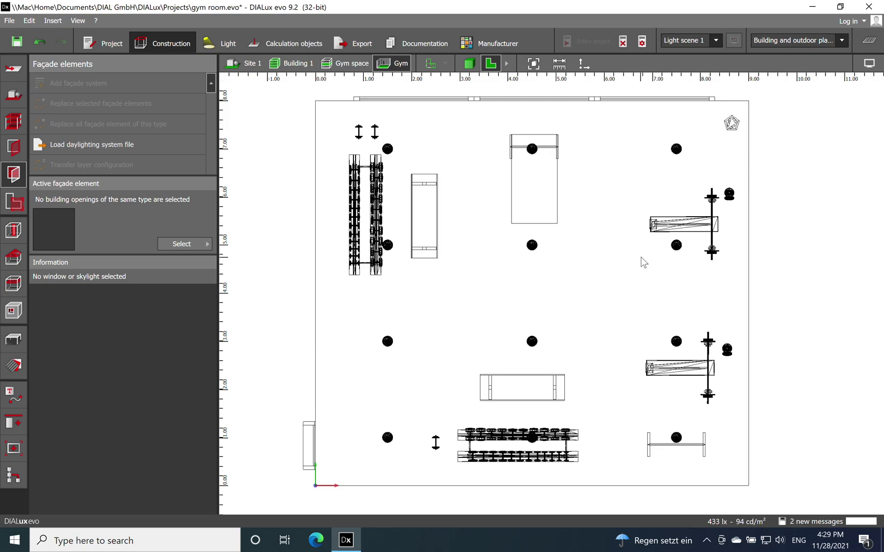
right_drag(615, 208, 594, 212)
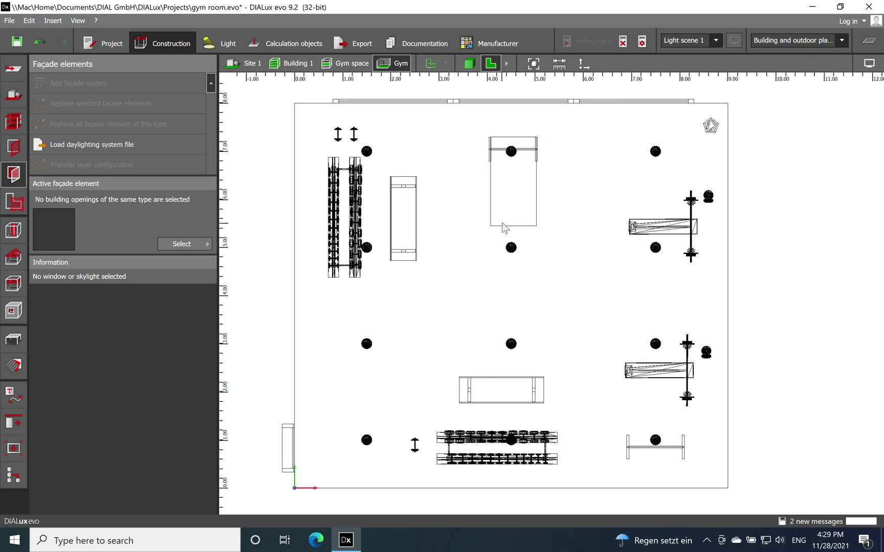
click(20, 147)
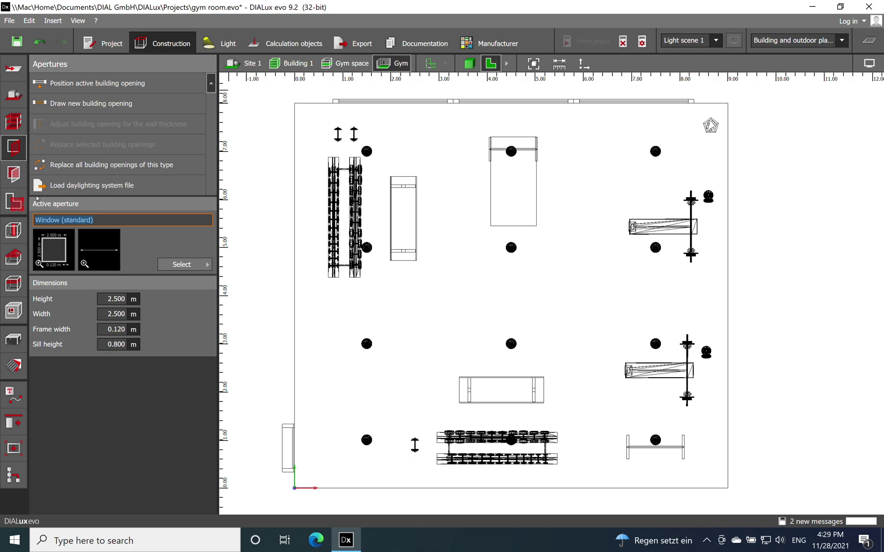
click(14, 205)
click(445, 286)
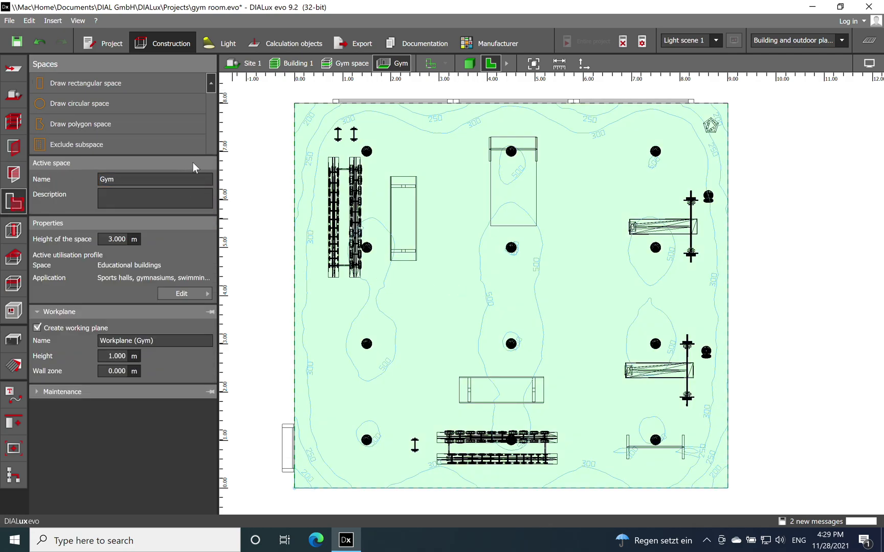
click(186, 296)
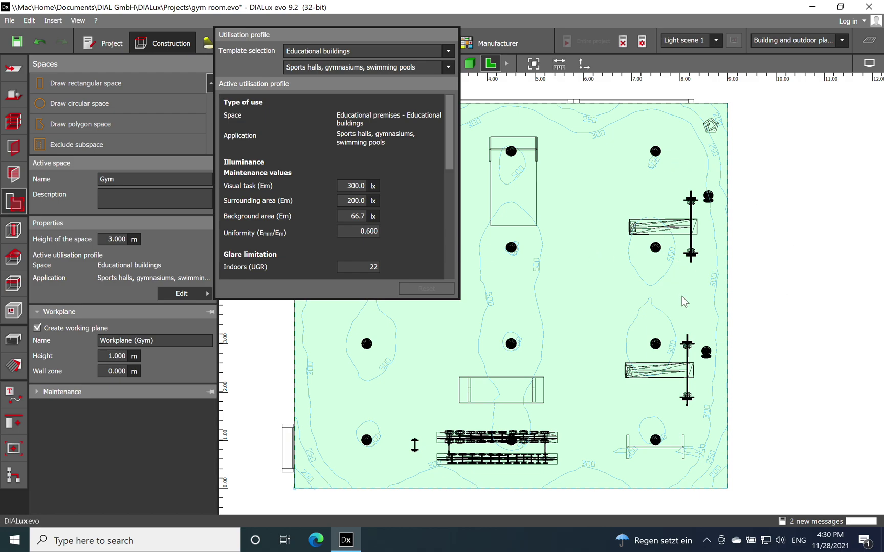
Step: Close the utilisation profile and return to a near top-down 3D view of the gym
click(760, 310)
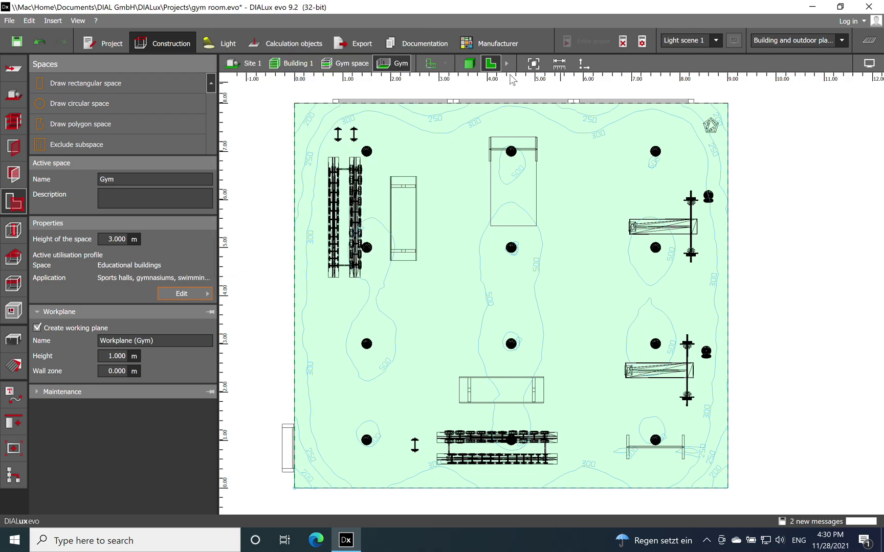
click(469, 63)
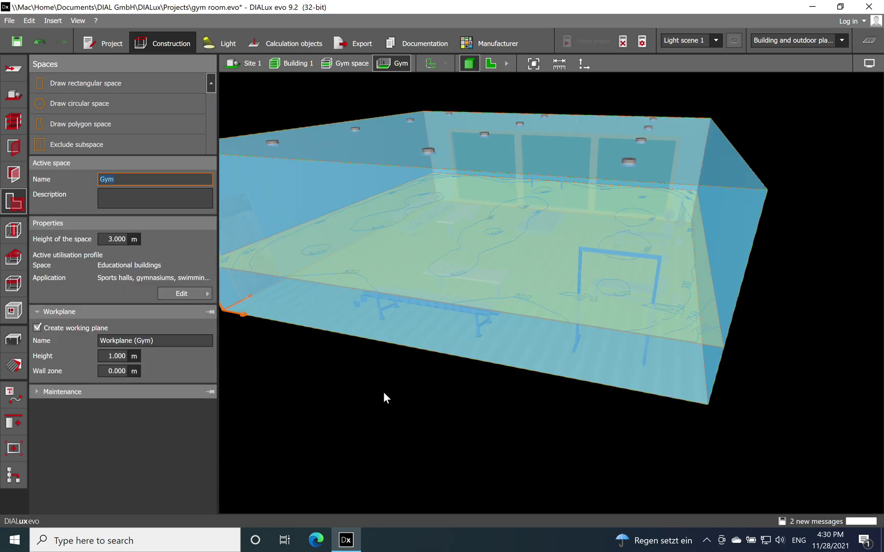
click(382, 404)
drag(394, 80, 386, 344)
drag(359, 211, 393, 290)
Step: Show the storey's construction properties (3.000 m height, 0.200 m floor) and zoom in
click(13, 123)
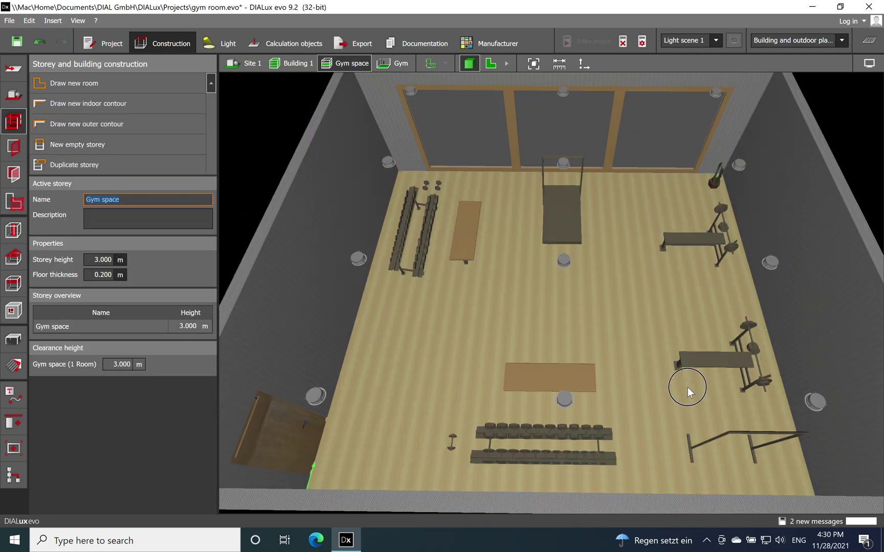
scroll(705, 361, up, 4)
scroll(706, 363, up, 3)
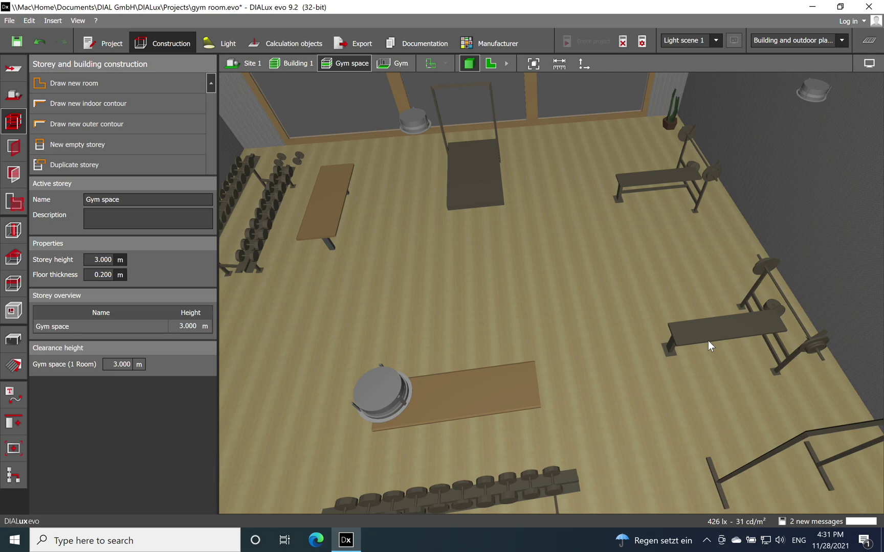
Step: Move the camera through the gym at eye level, then rotate up to an overhead view
drag(708, 341, 789, 293)
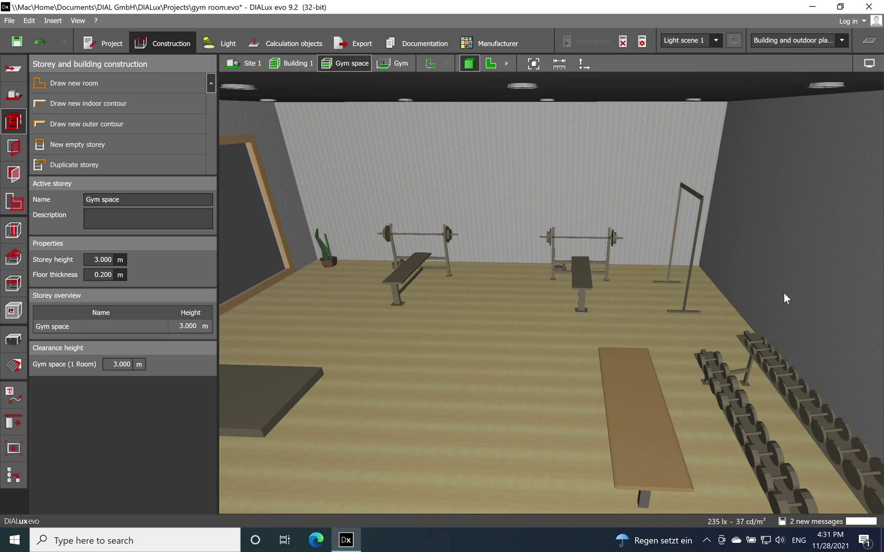
middle_drag(784, 292, 737, 291)
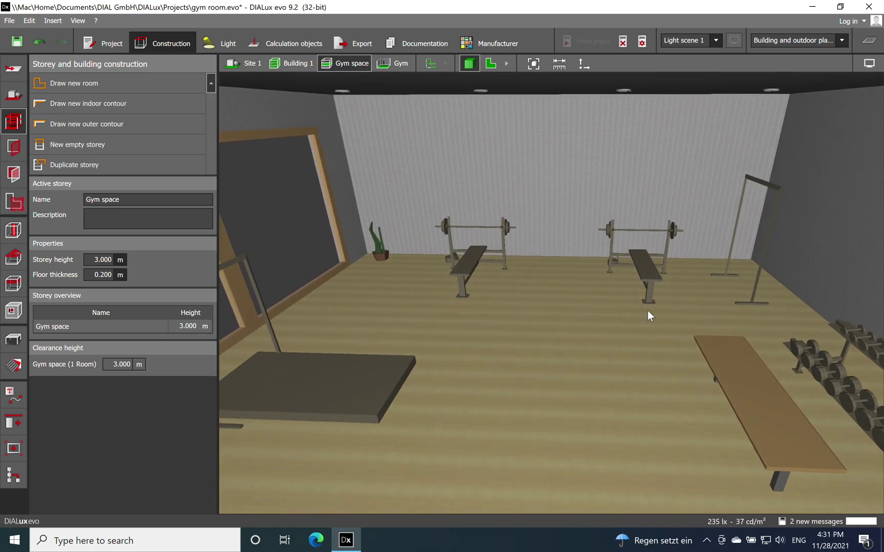
middle_drag(628, 285, 588, 306)
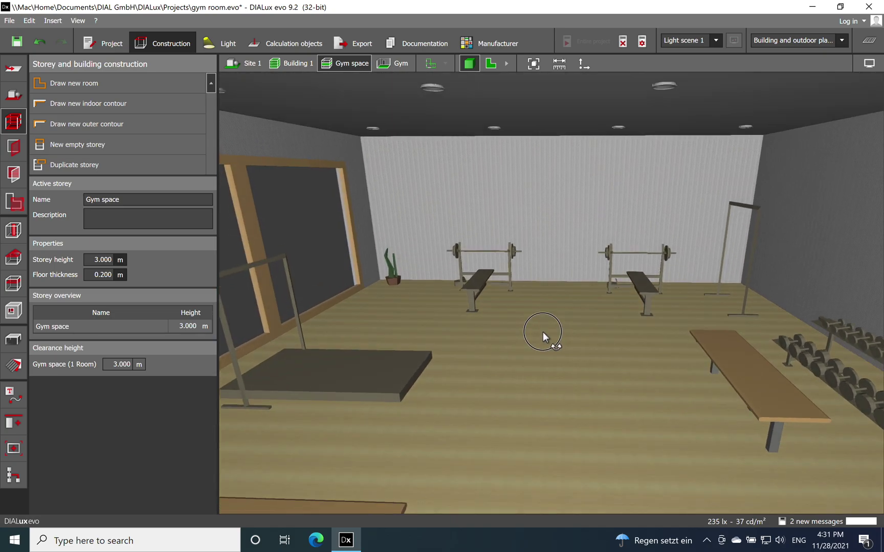
drag(543, 332, 535, 424)
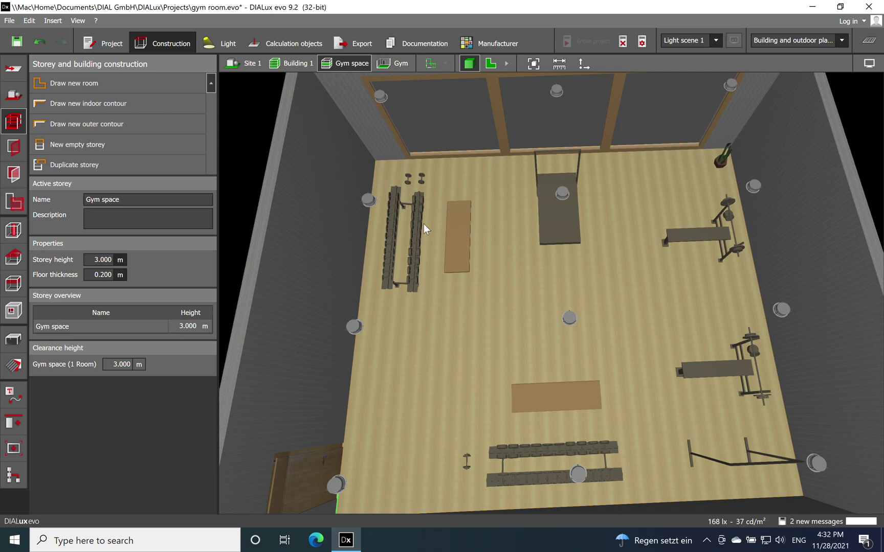
drag(442, 205, 553, 259)
drag(520, 299, 601, 163)
Step: Enter Light mode on the 2D plan with the PANOS EVO R200L 19W downlight active
click(492, 62)
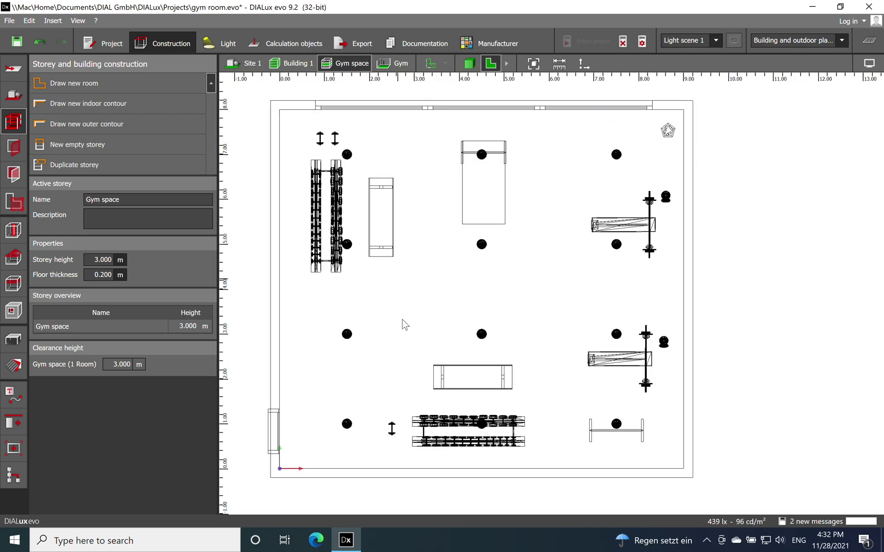
click(224, 49)
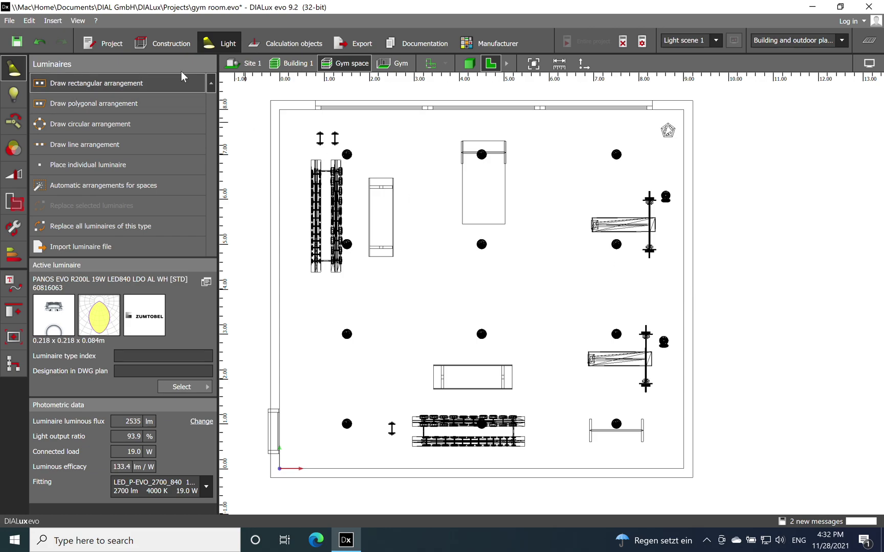
Step: Run the light calculation and review the Workplane (Gym) results: 408 lx, 0.41 uniformity
click(874, 71)
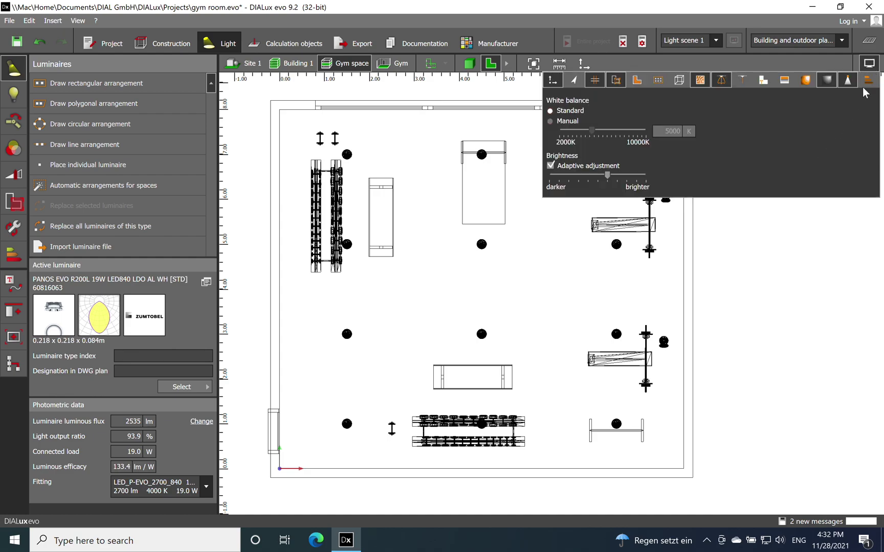
click(793, 271)
click(868, 40)
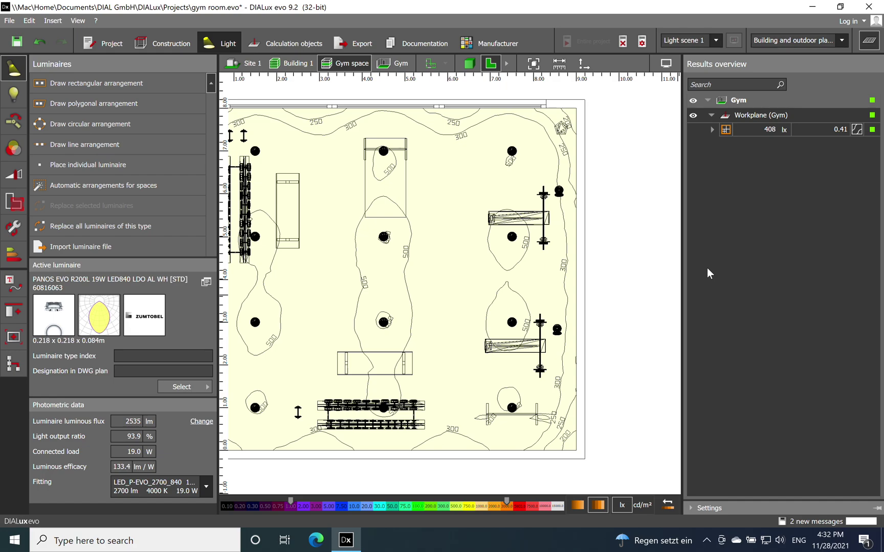
click(713, 130)
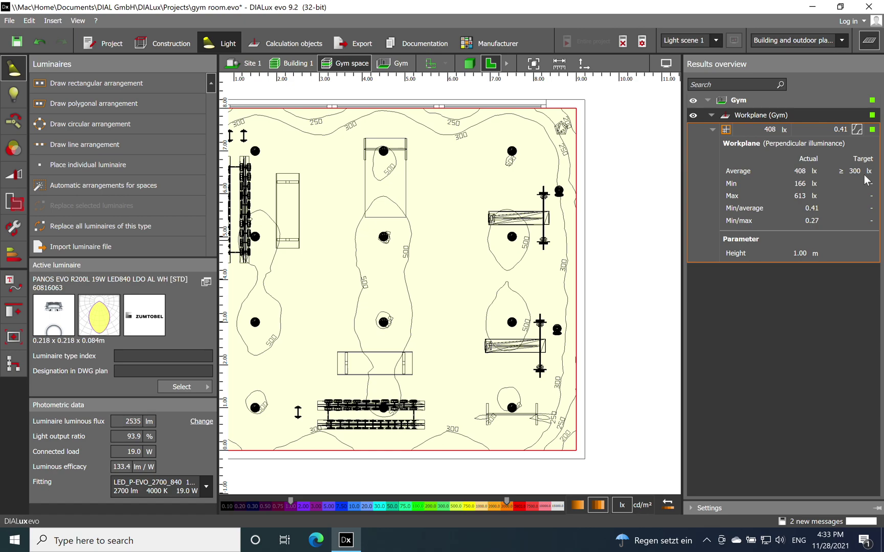
click(712, 129)
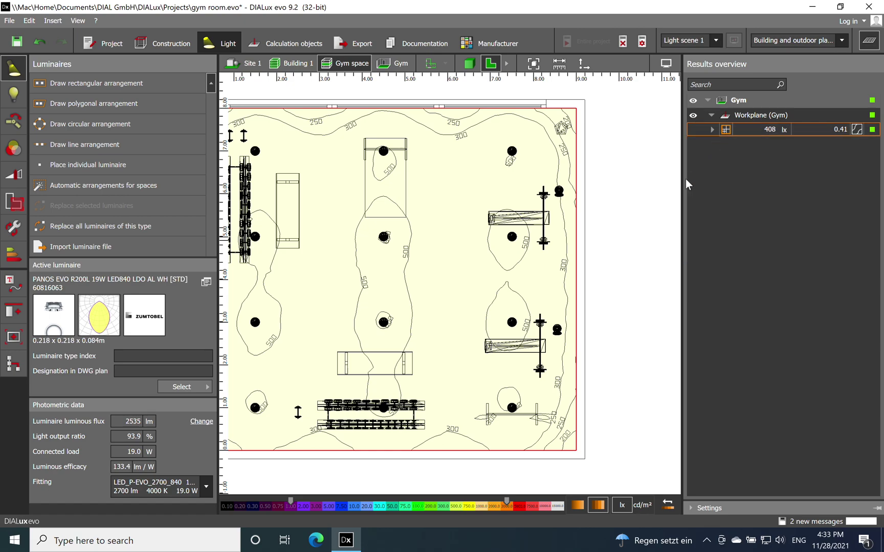
scroll(629, 236, down, 1)
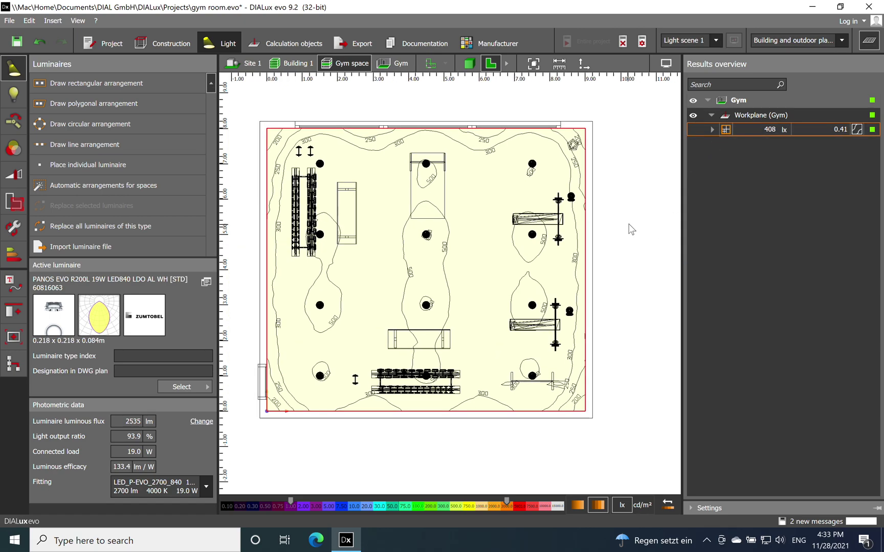
Step: View the gym's illuminance isolines in 3D from overhead and another angle
click(469, 64)
drag(485, 263, 379, 408)
drag(529, 433, 463, 399)
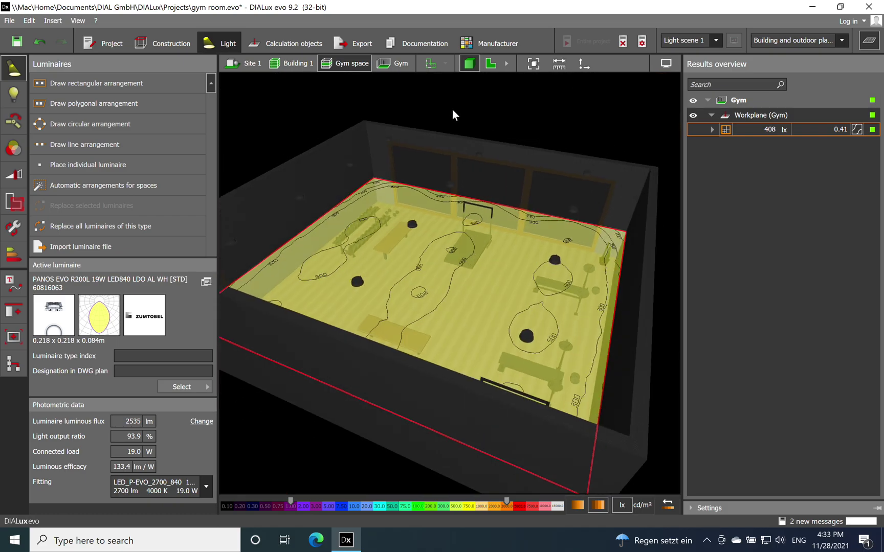
Step: Frame the whole Gym, hide the results overlay and switch to the realistic rendering
click(395, 64)
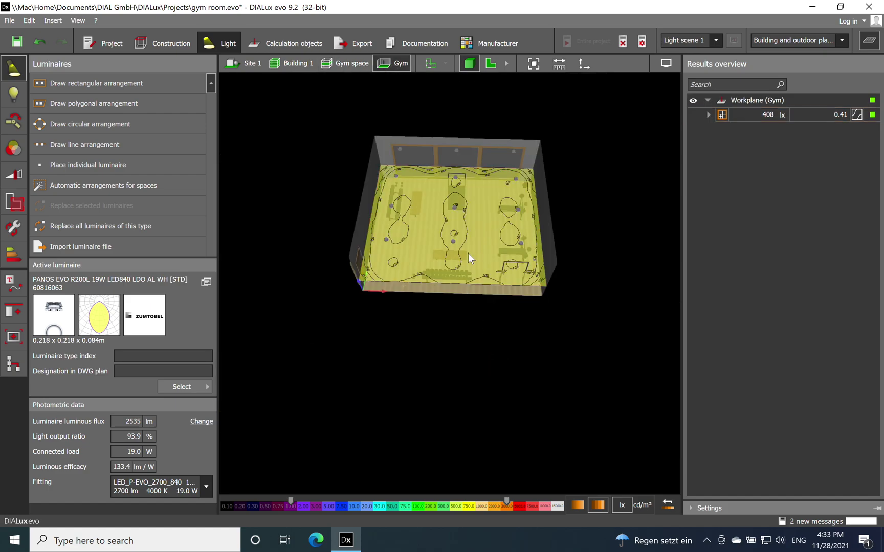
drag(526, 348, 621, 218)
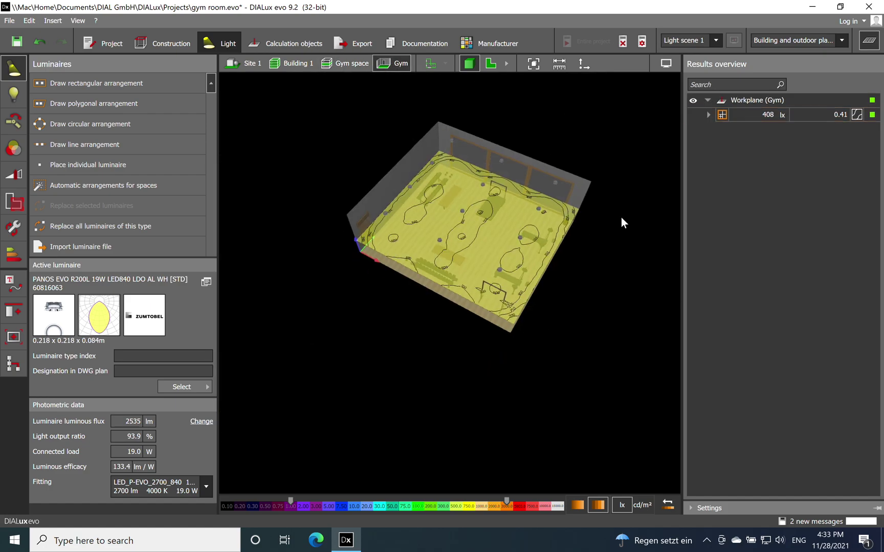
click(869, 40)
scroll(612, 239, up, 5)
drag(602, 235, 570, 277)
click(869, 63)
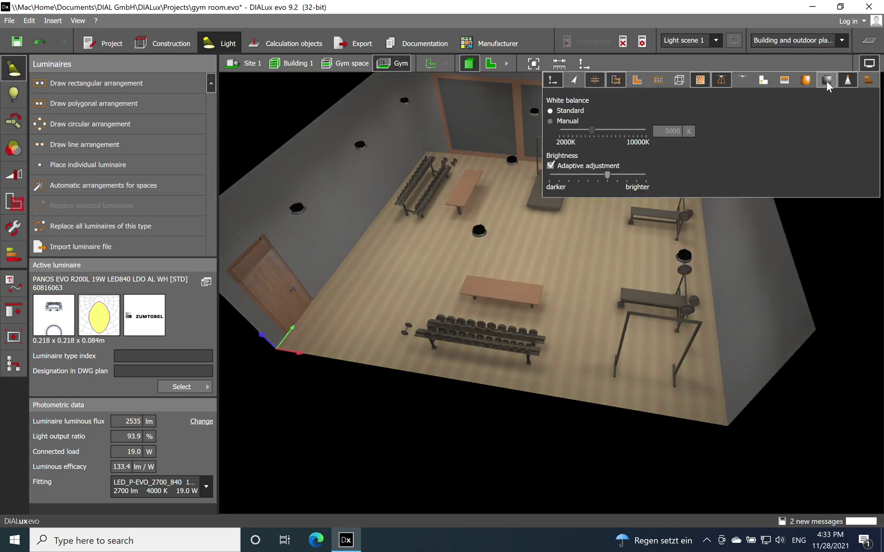
click(827, 80)
Step: Orbit the rendered gym from eye level to an overview of the ceiling luminaires
drag(435, 425, 524, 299)
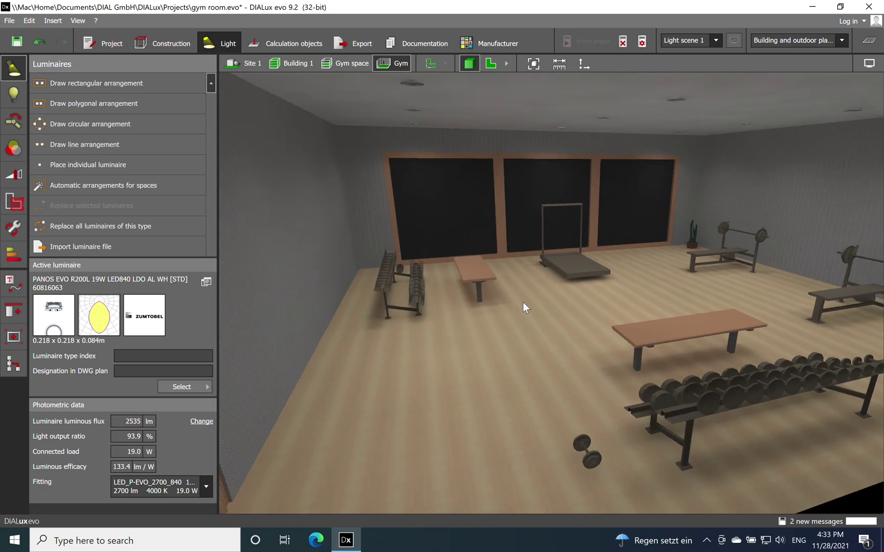
drag(714, 275, 620, 297)
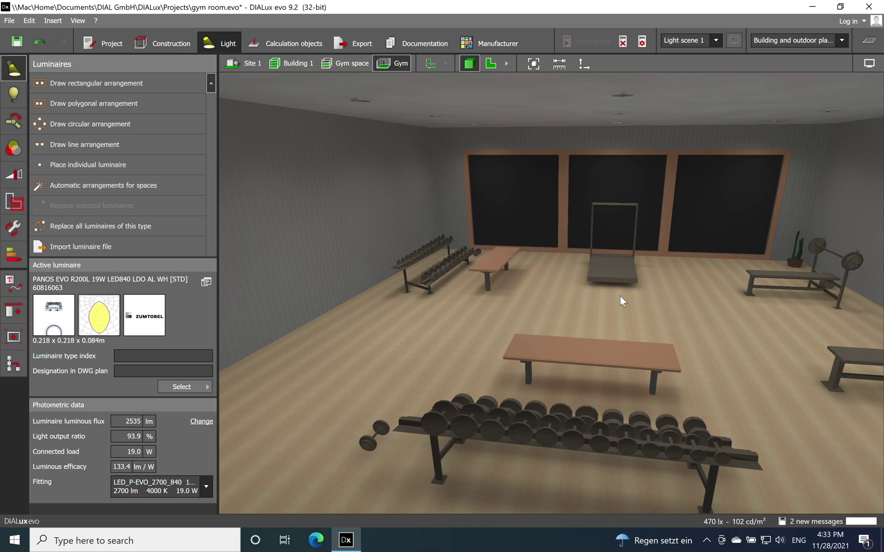
drag(620, 296, 639, 399)
drag(694, 377, 519, 347)
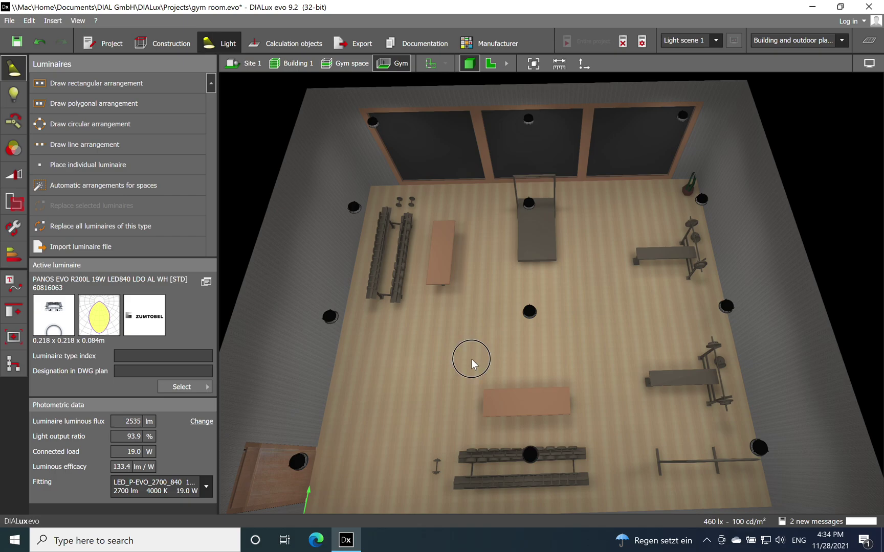
drag(471, 359, 603, 201)
Step: Select the 12-downlight ceiling arrangement to show its light-distribution solids, and orbit the room
click(632, 199)
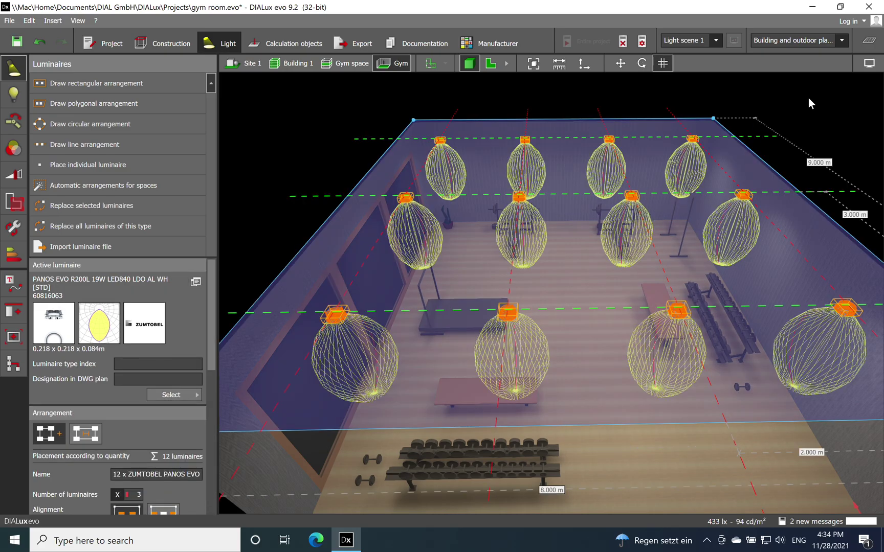
drag(403, 412, 354, 442)
scroll(436, 396, down, 5)
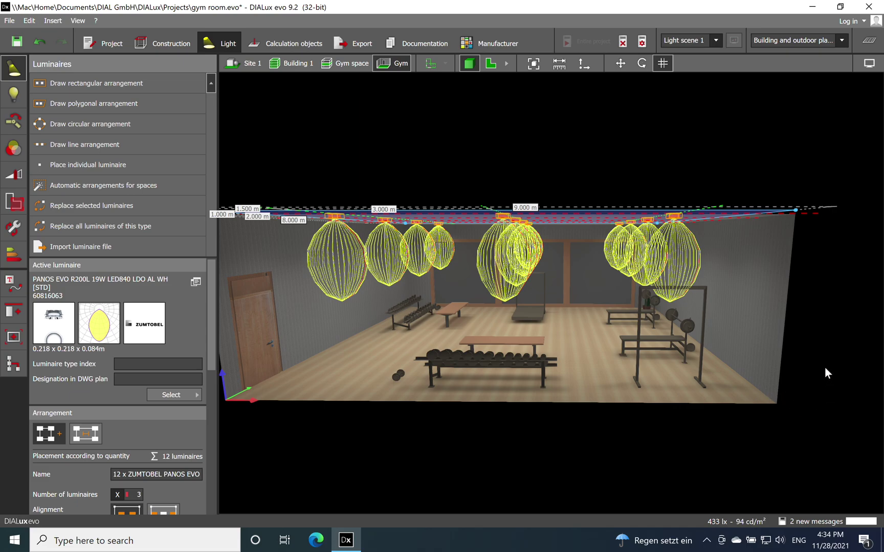
drag(825, 371, 701, 401)
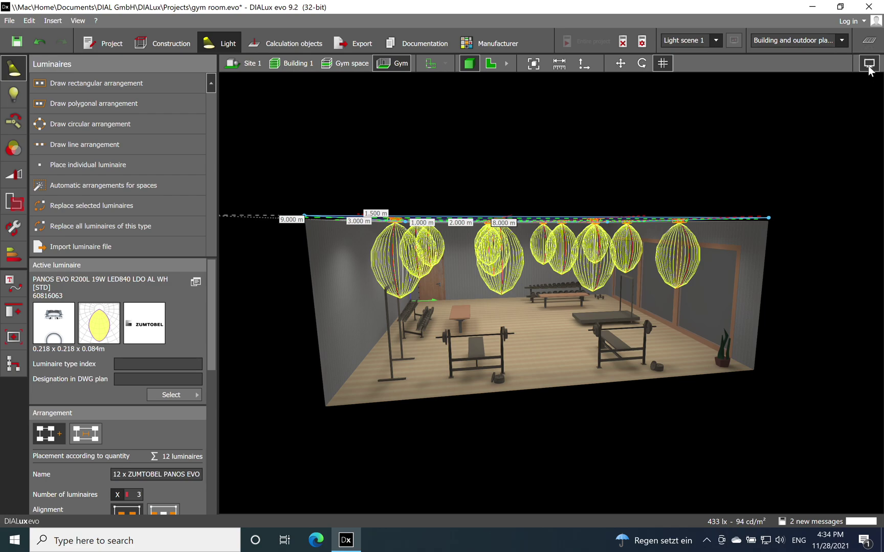
Step: Switch the gym's display to false colours keyed to the lux scale
click(869, 63)
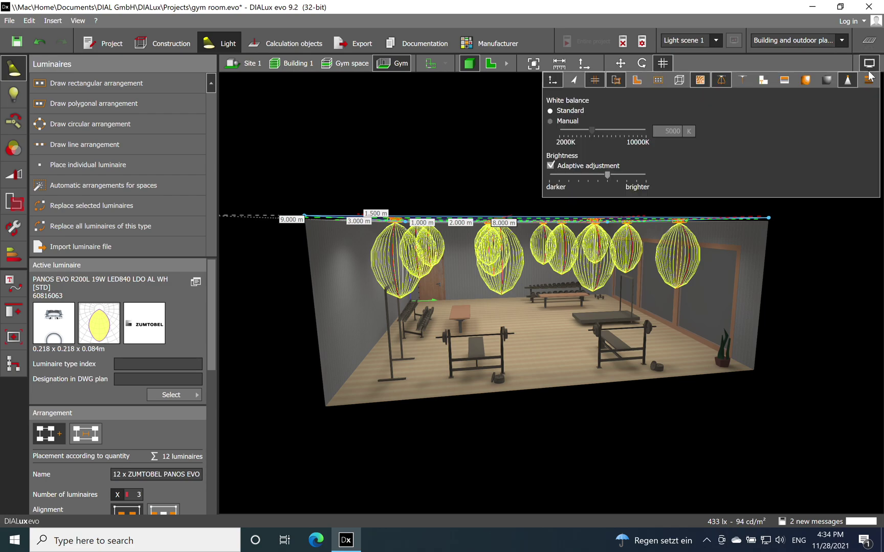
click(803, 81)
click(621, 439)
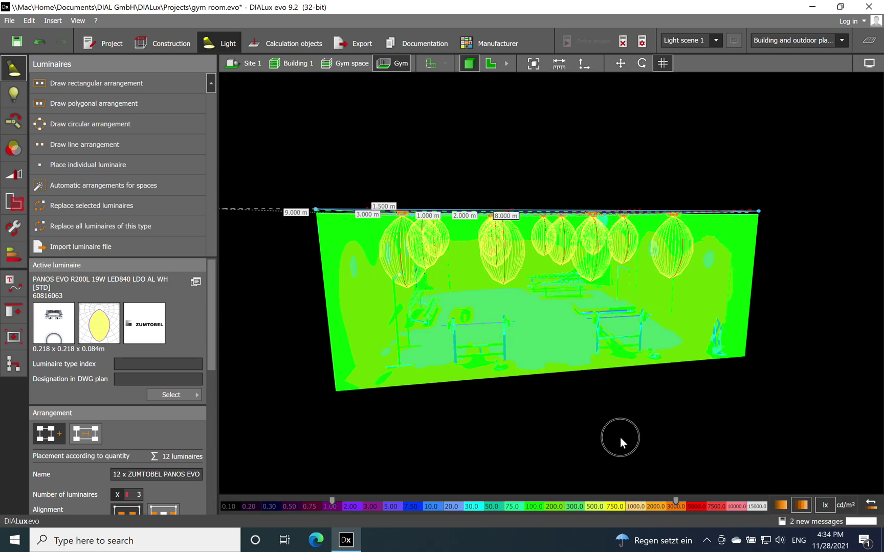
Step: Read floor illuminance from a rotated top-down view, then tilt back to perspective
drag(643, 409, 606, 458)
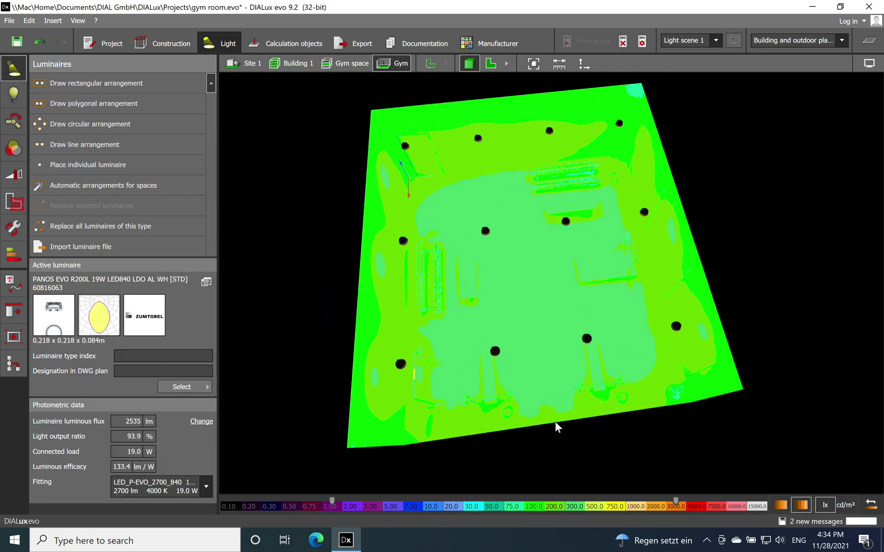
drag(552, 420, 410, 432)
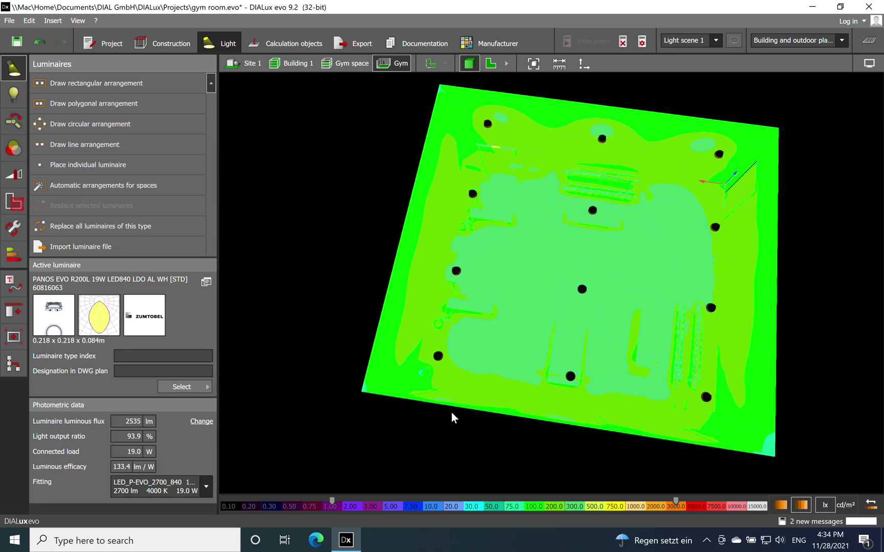
mouse_move(537, 313)
mouse_move(509, 197)
drag(508, 320, 543, 250)
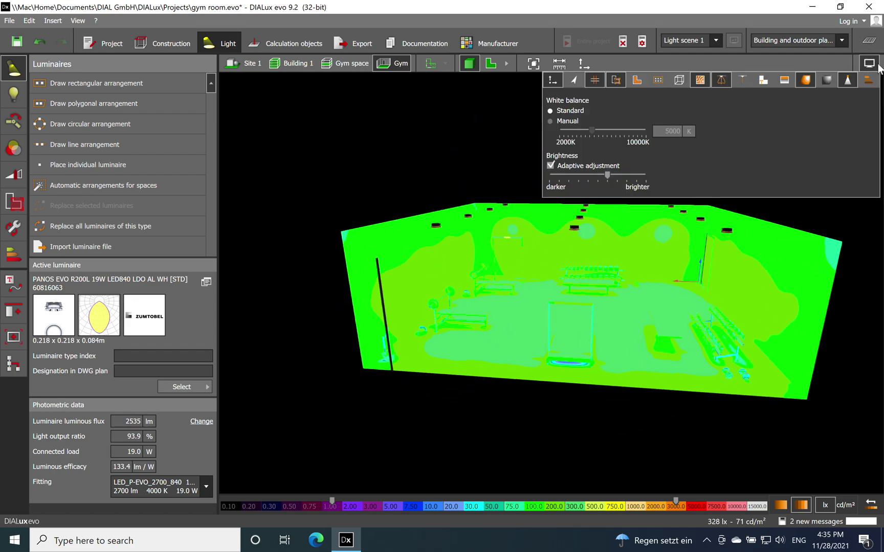
Step: Restore the realistic rendering and orbit to face the gym's window wall
click(813, 79)
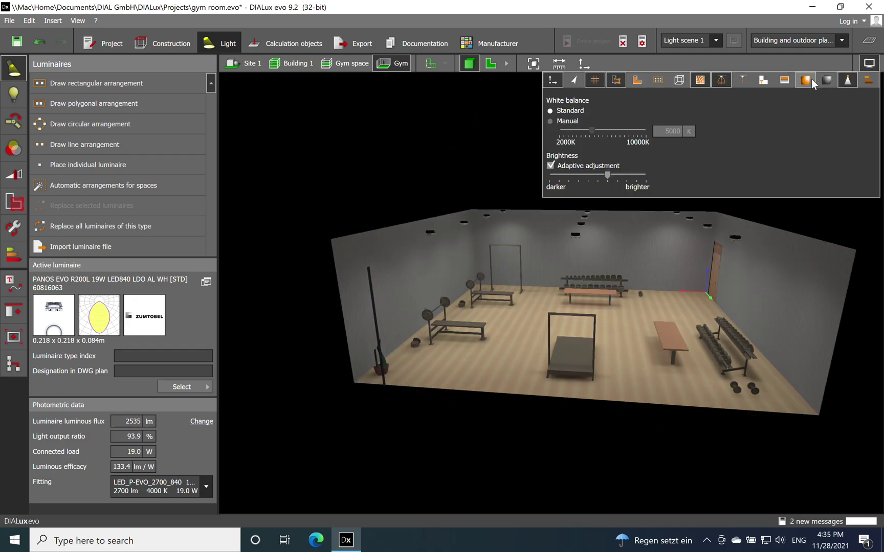
click(528, 429)
drag(555, 419, 412, 412)
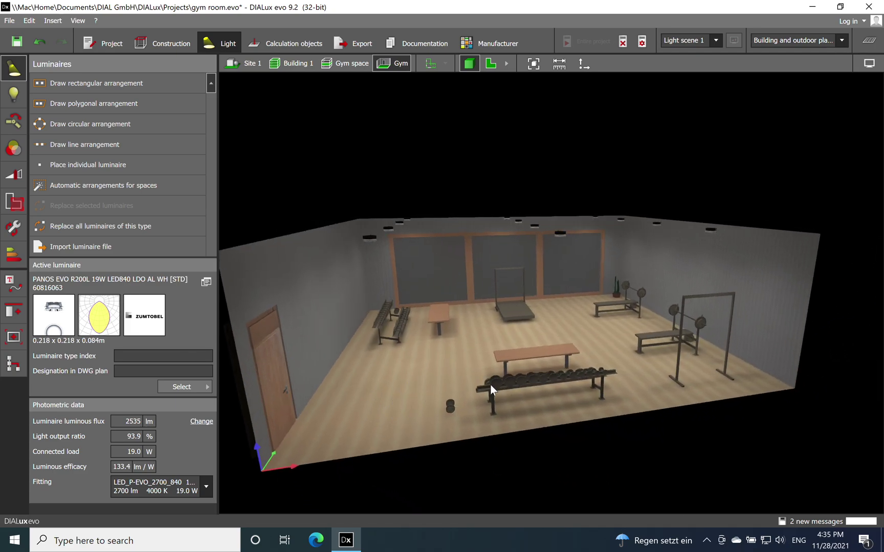
drag(487, 371, 436, 332)
scroll(477, 377, up, 5)
scroll(502, 309, up, 3)
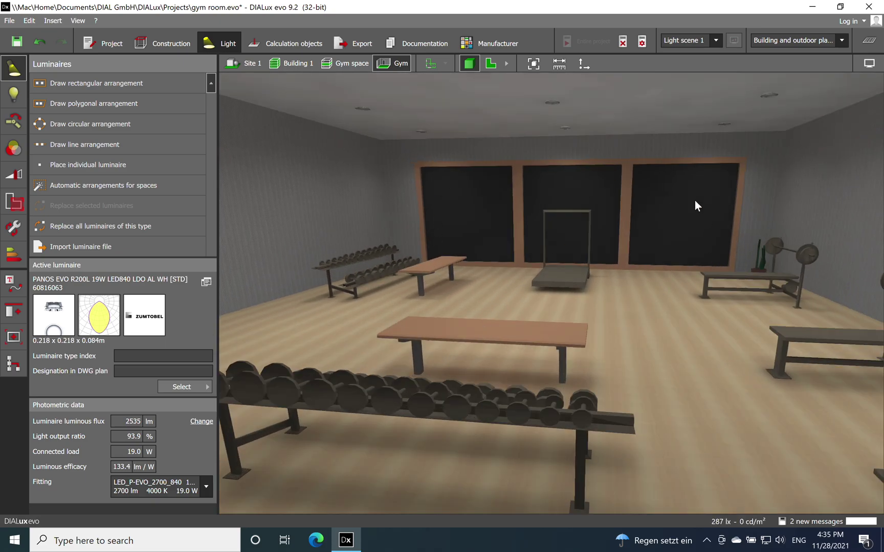
scroll(582, 294, down, 3)
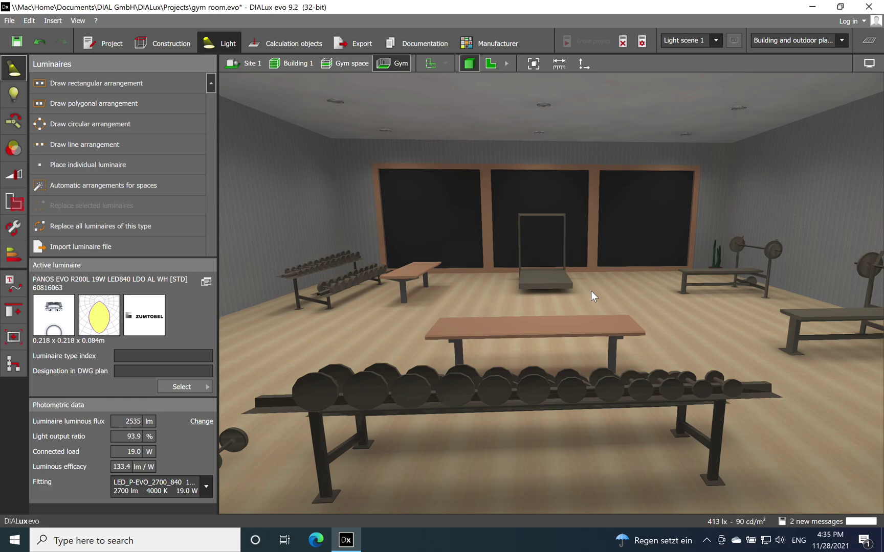
Step: Pan and orbit from overhead down to eye level by the dumbbell rack
middle_drag(496, 231, 549, 234)
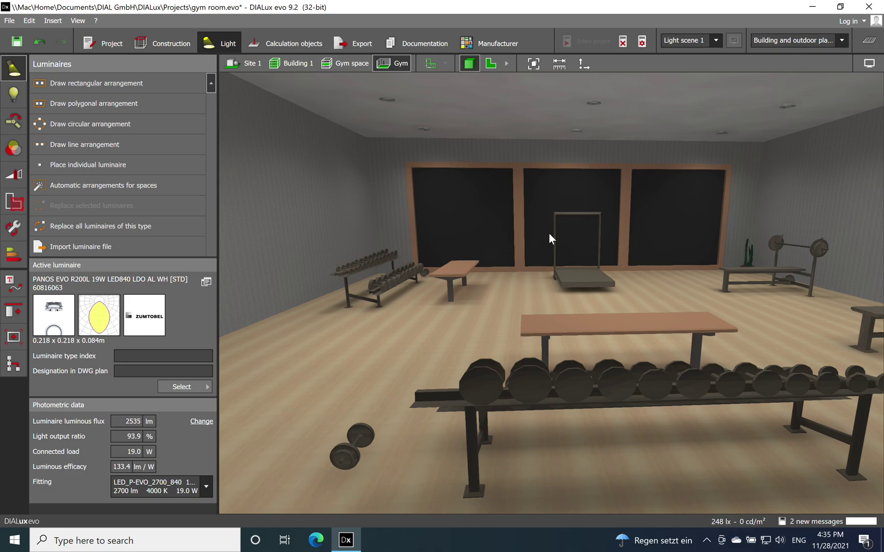
right_drag(549, 233, 545, 290)
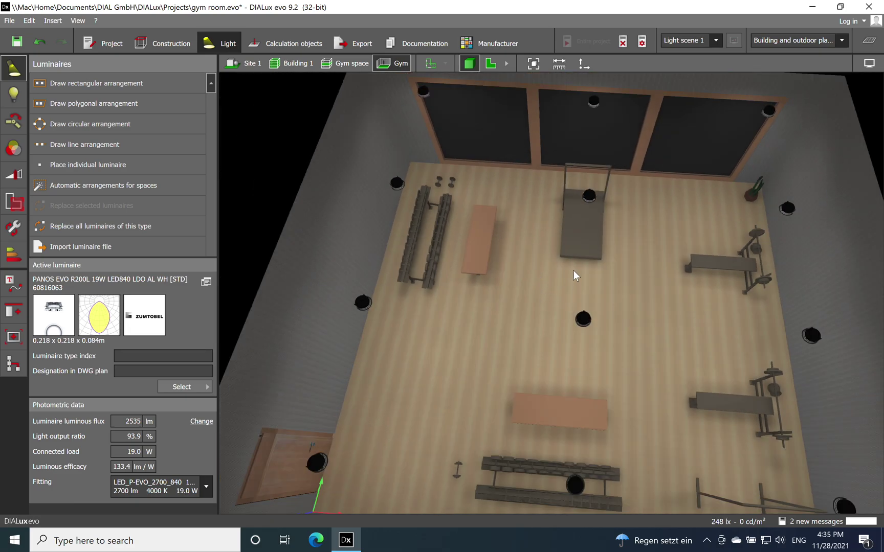
right_drag(583, 255, 565, 309)
scroll(661, 224, down, 3)
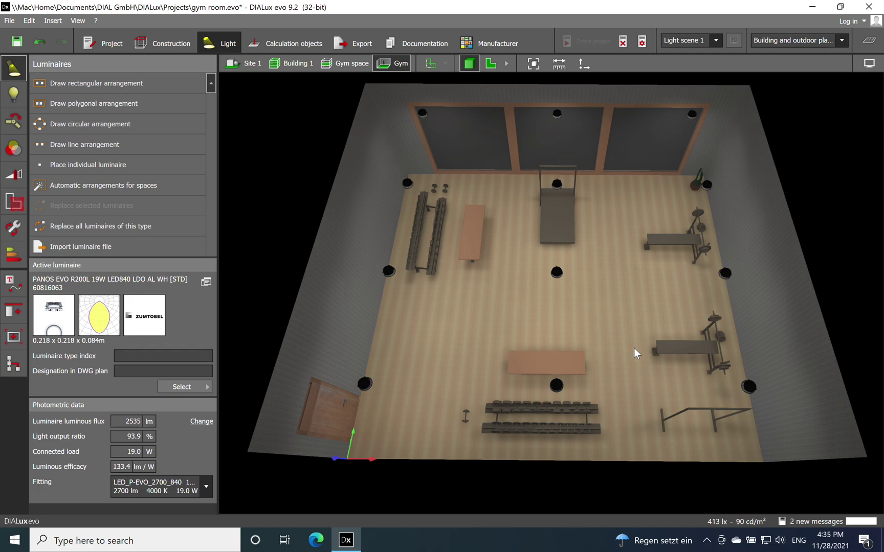
right_drag(640, 356, 404, 329)
scroll(579, 283, up, 3)
scroll(587, 297, up, 2)
scroll(471, 314, down, 3)
right_drag(491, 330, 573, 372)
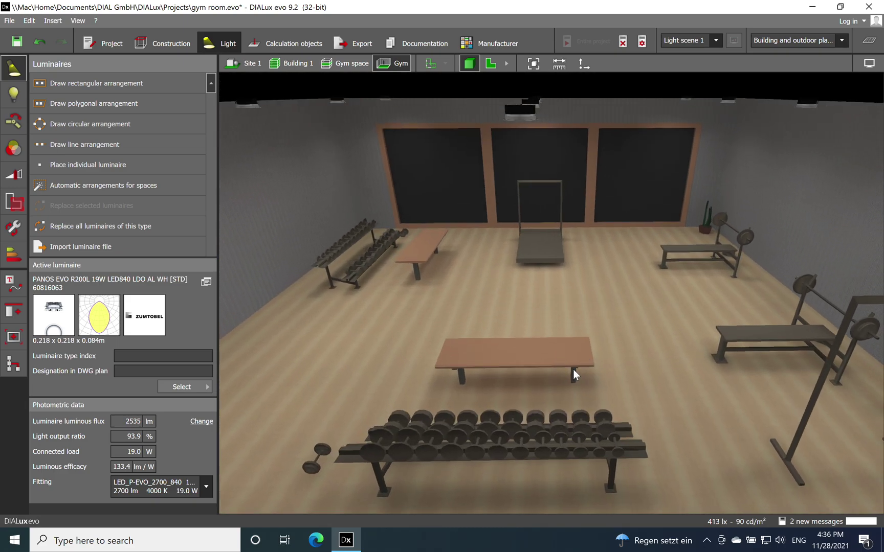